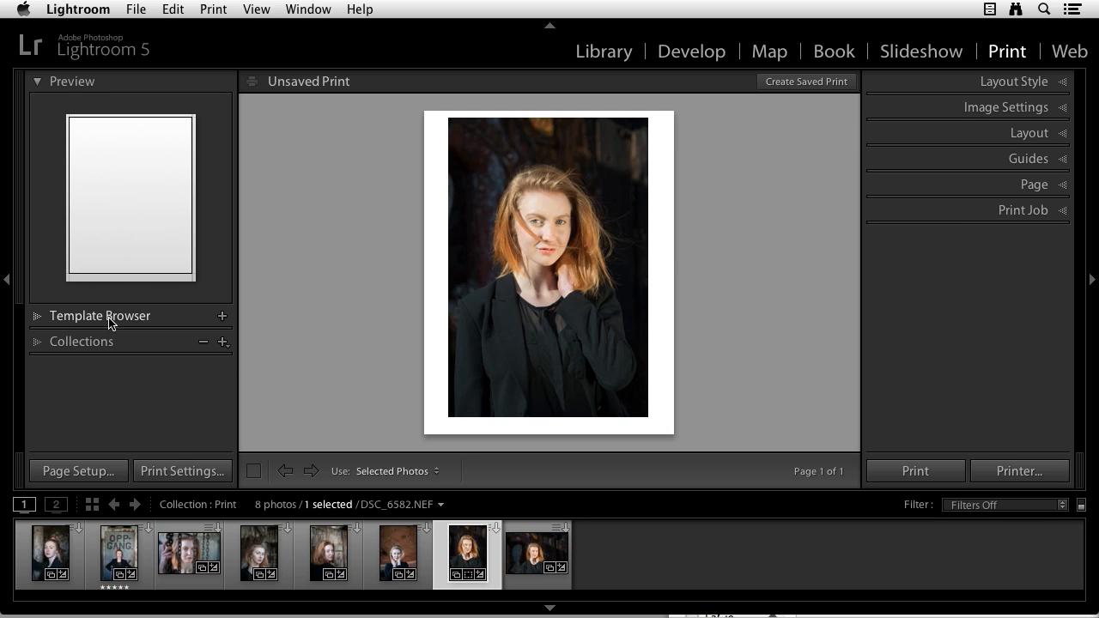
# Step: Apply the built-in 4x5 Contact Sheet print template from the Lightroom Templates
pyautogui.click(38, 317)
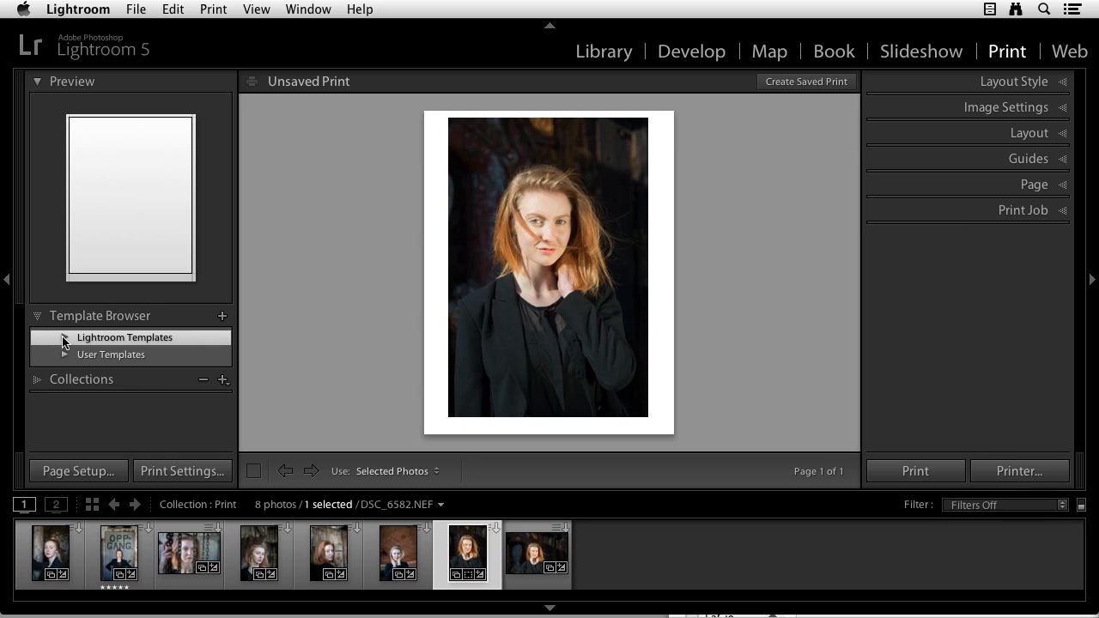
pyautogui.click(64, 338)
pyautogui.scroll(-3, 144, 370)
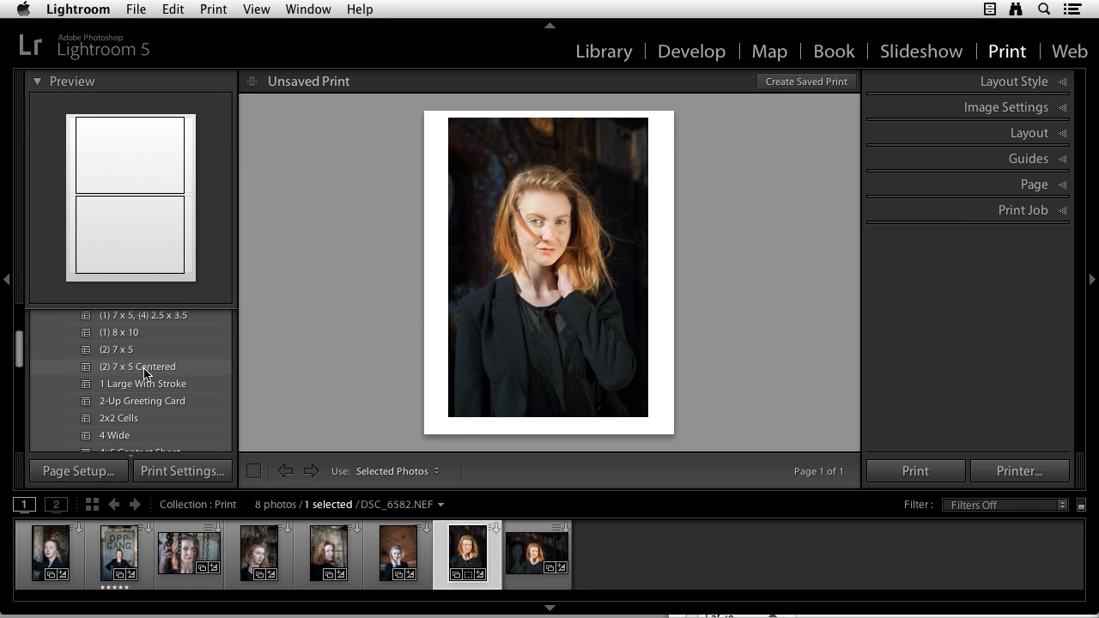
pyautogui.scroll(-3, 157, 377)
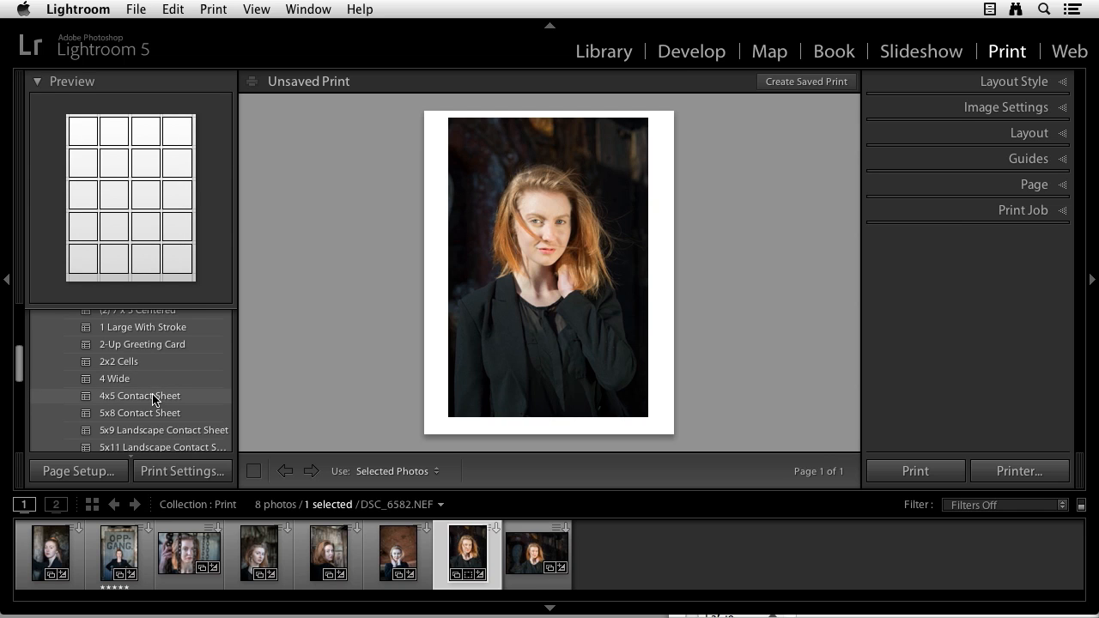
pyautogui.scroll(-1, 156, 397)
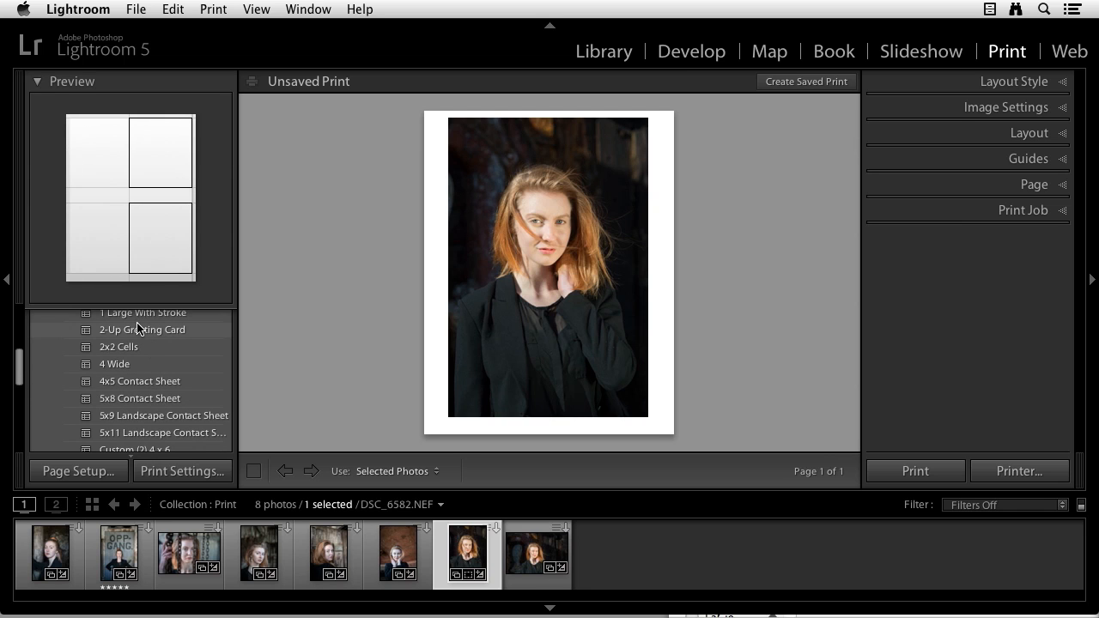
pyautogui.click(132, 388)
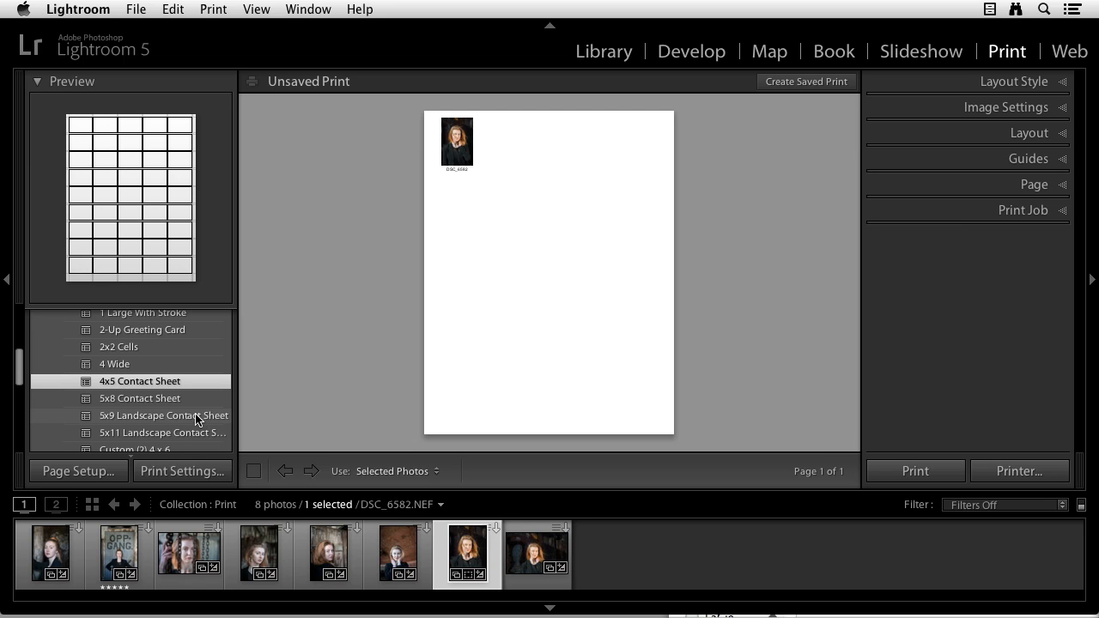
# Step: Switch to the All Develop Module Shots collection and select all its photos for the contact sheet
pyautogui.scroll(-5, 162, 411)
pyautogui.scroll(-2, 159, 408)
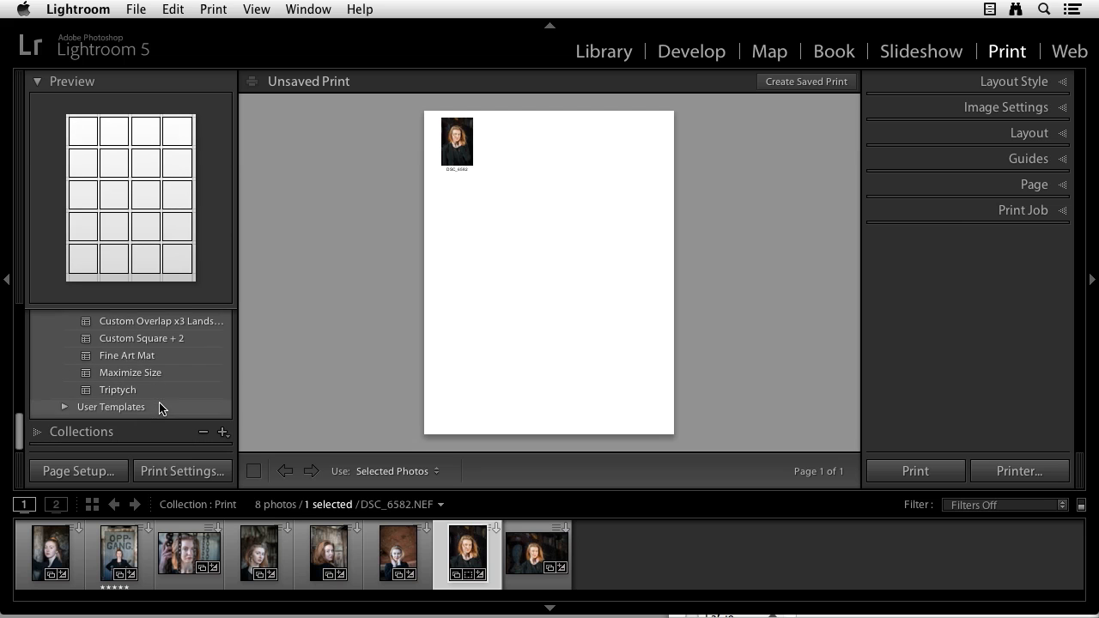
pyautogui.click(38, 432)
pyautogui.scroll(5, 160, 410)
pyautogui.scroll(3, 160, 411)
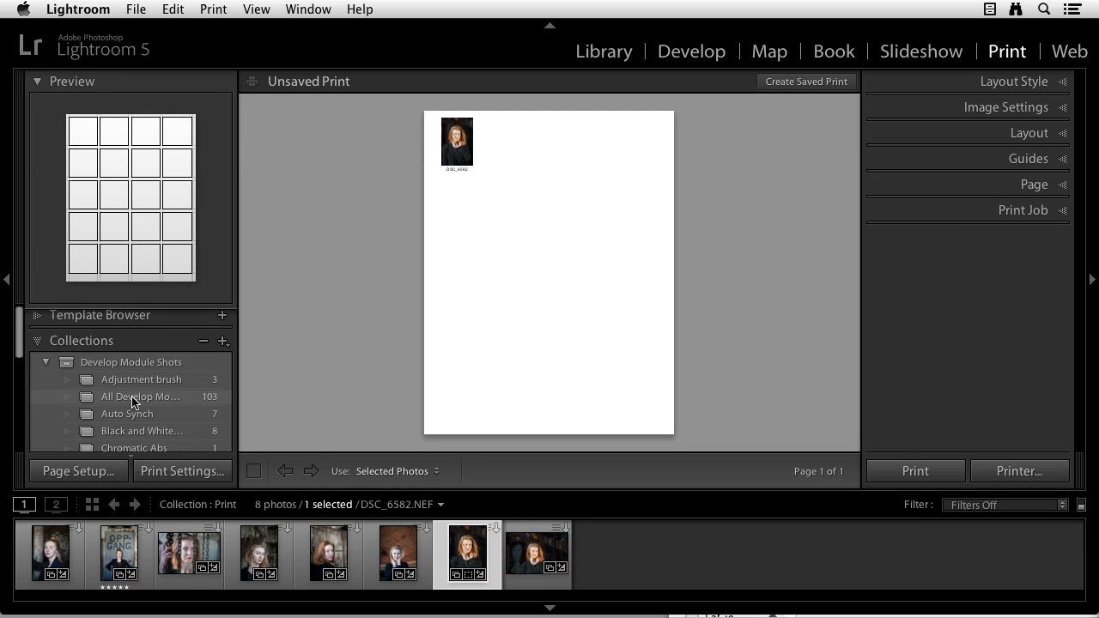
pyautogui.click(133, 401)
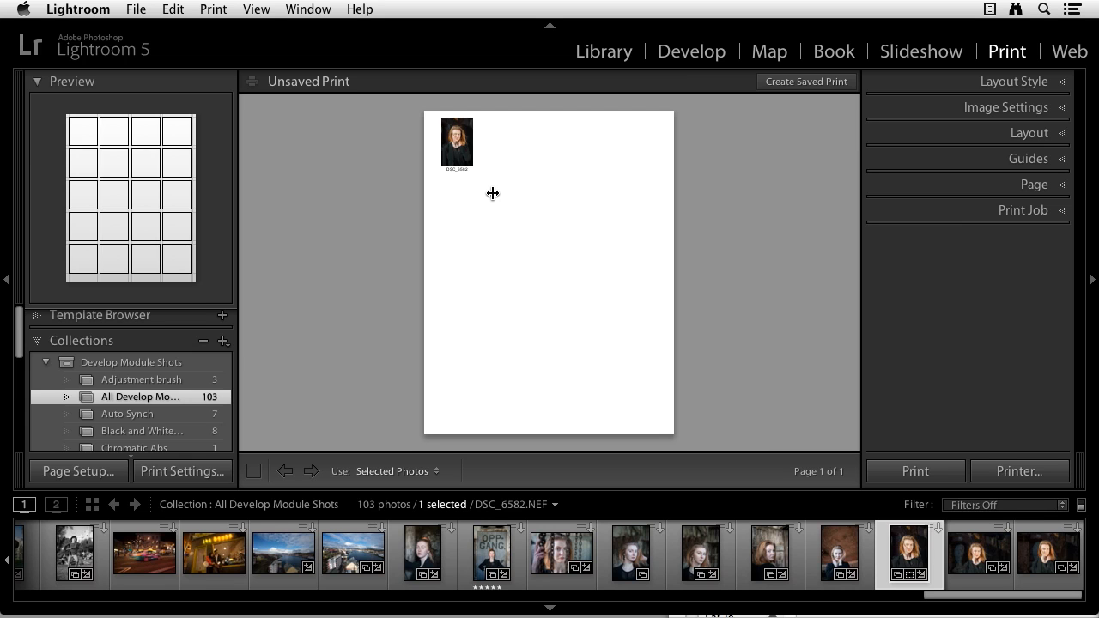
pyautogui.press('super+a')
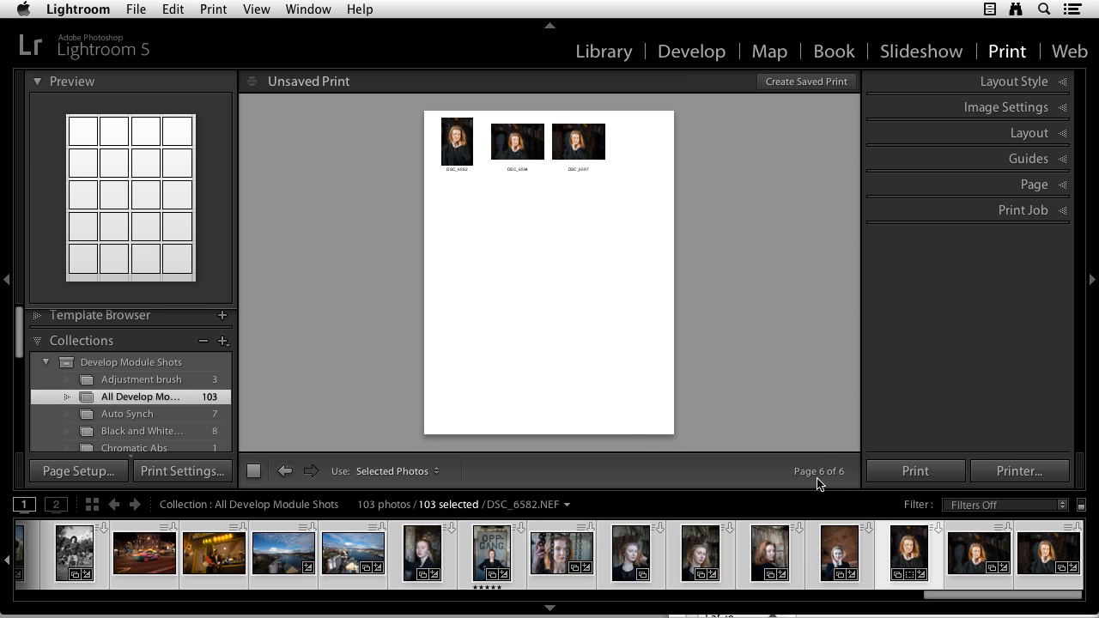
# Step: Page back through the contact sheet to view page 2
pyautogui.click(285, 471)
pyautogui.click(285, 472)
pyautogui.click(285, 471)
pyautogui.click(285, 471)
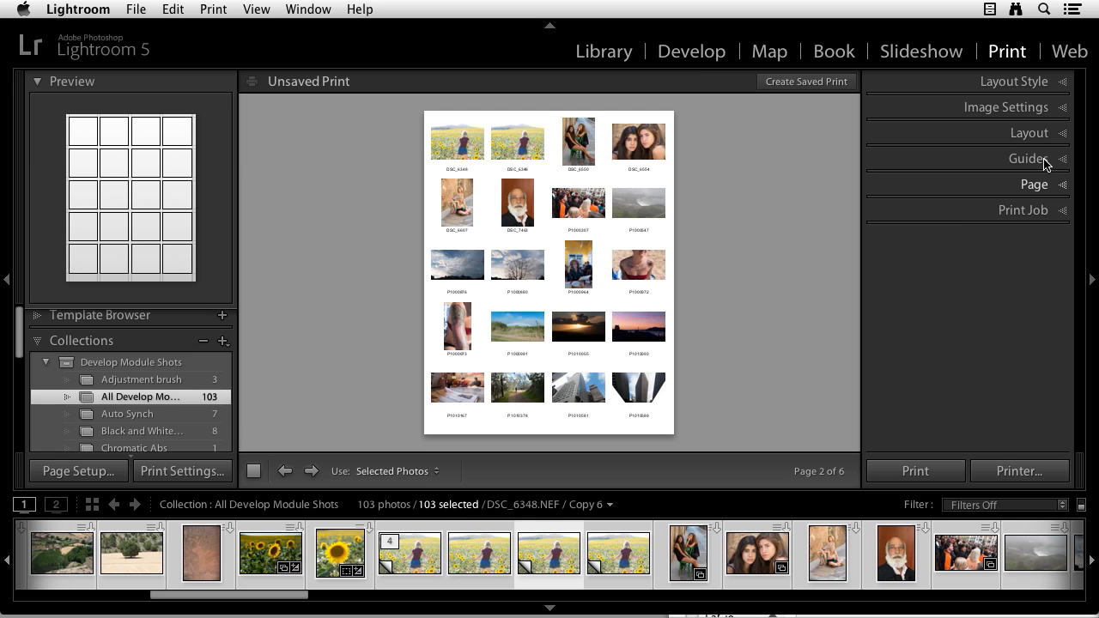
# Step: Set the Photo Info printed under each contact sheet image to Exposure
pyautogui.click(1064, 185)
pyautogui.scroll(-5, 1043, 228)
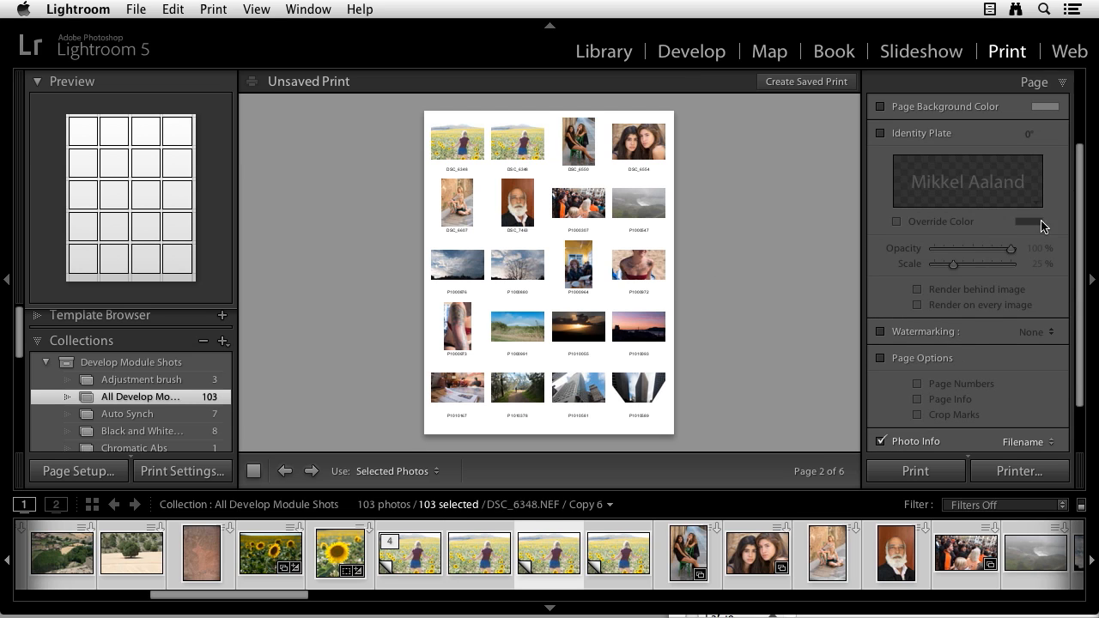
pyautogui.click(1035, 382)
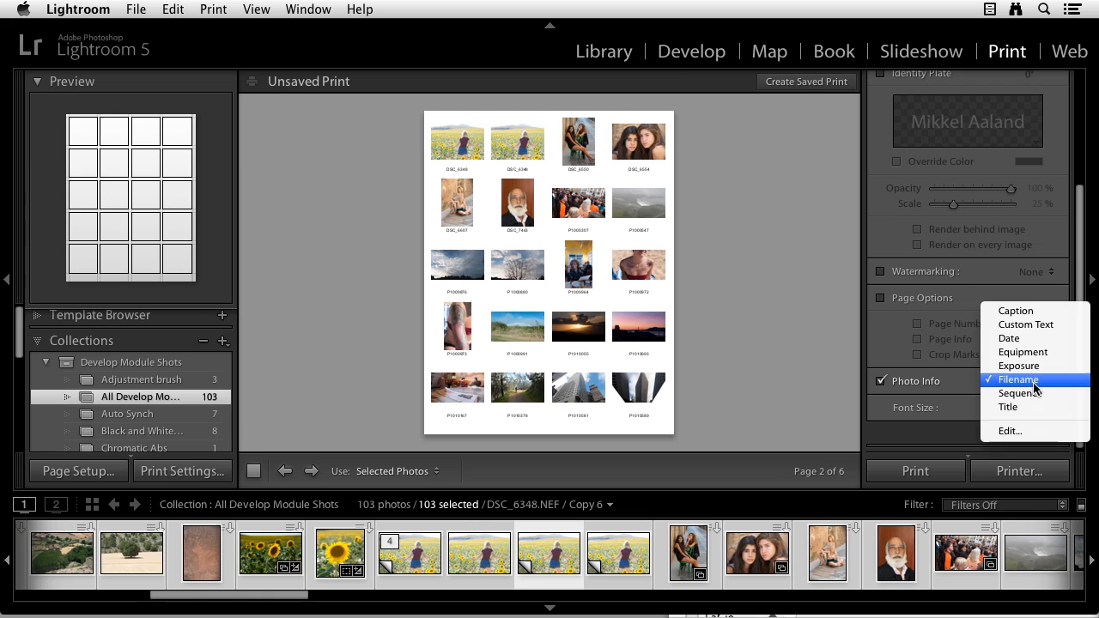
pyautogui.click(1026, 366)
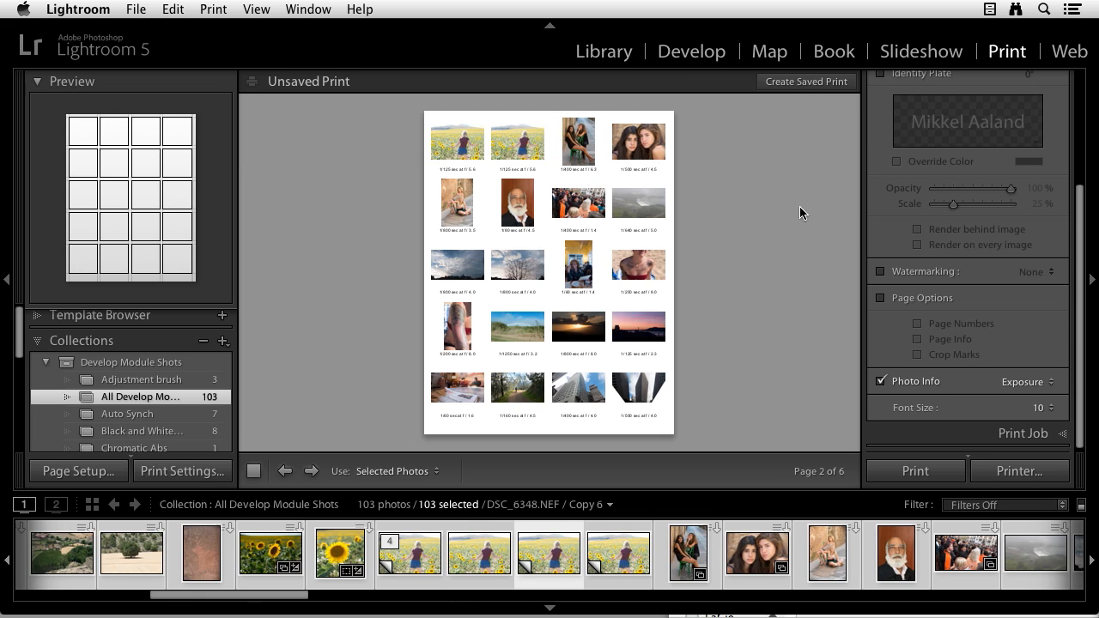
# Step: Switch the print source to the Print collection
pyautogui.scroll(-2, 151, 414)
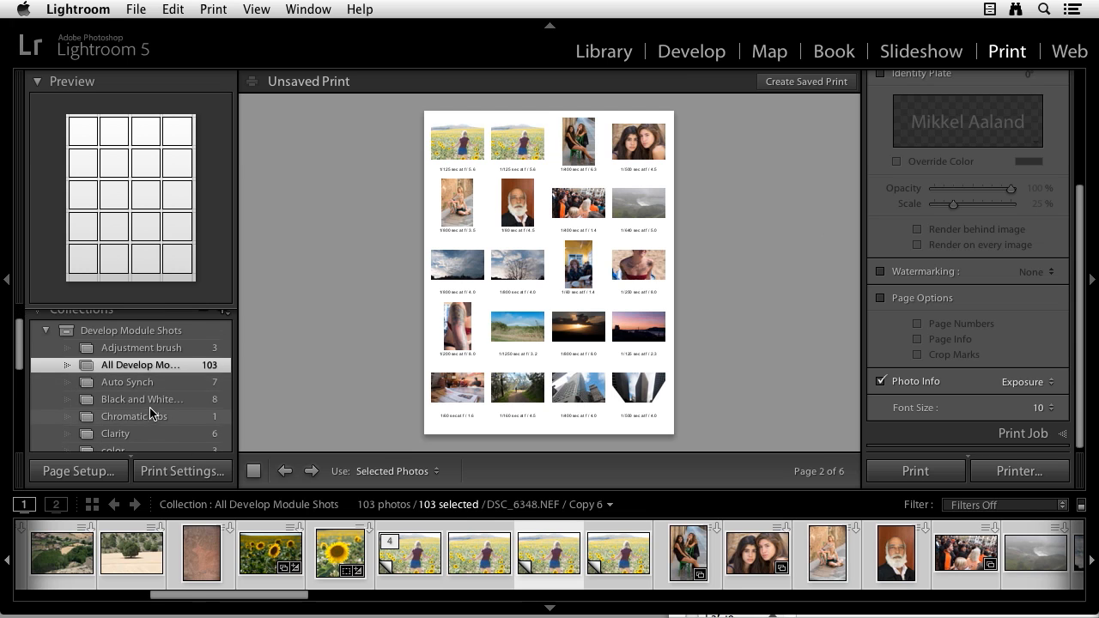
pyautogui.scroll(-7, 150, 414)
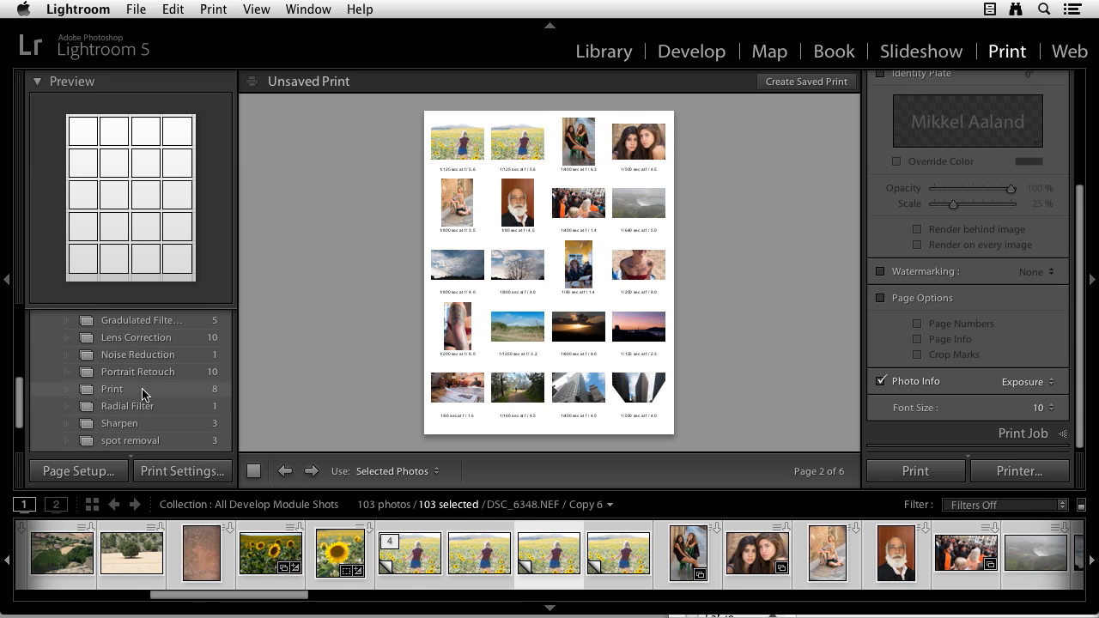
pyautogui.click(143, 393)
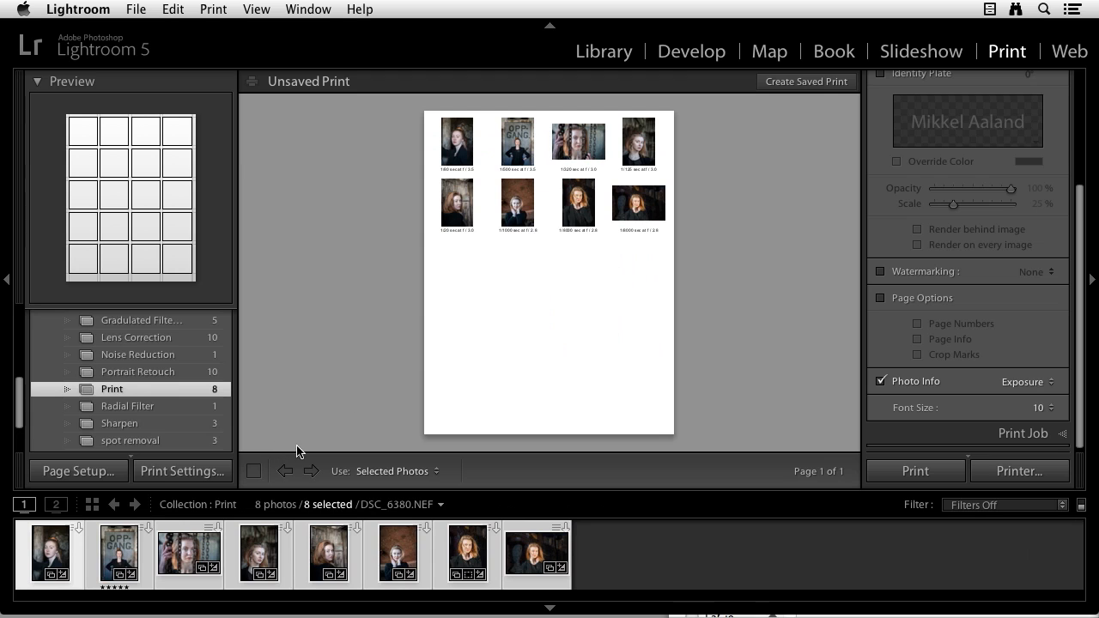
# Step: Apply the built-in "(1) 4 x 6, (6) 2 x 3" print template to the selected photos
pyautogui.scroll(9, 181, 422)
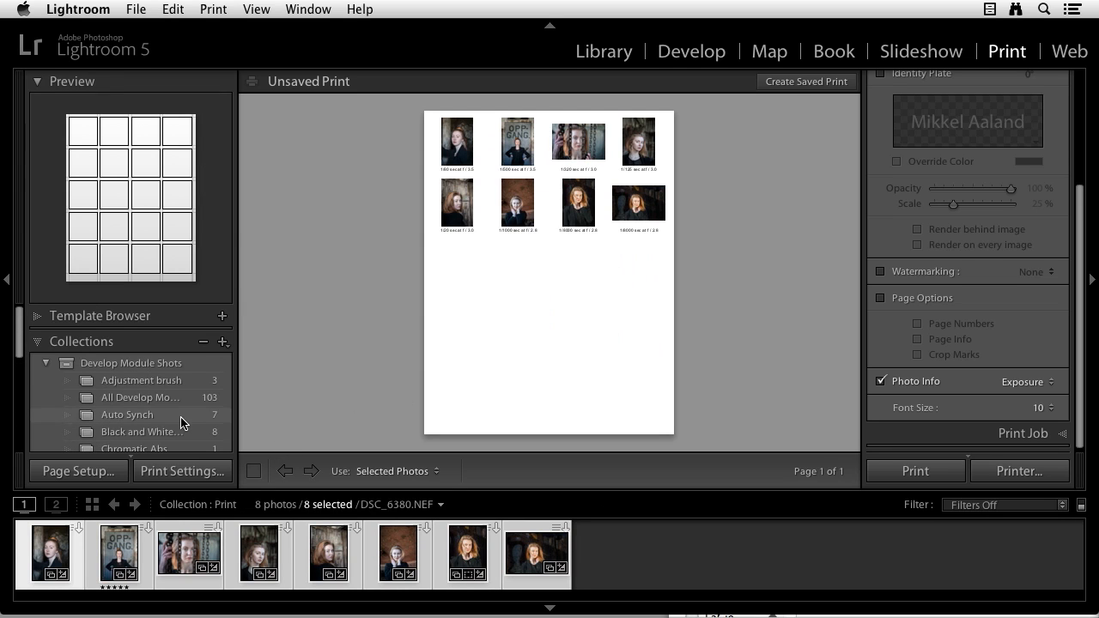
pyautogui.click(40, 316)
pyautogui.scroll(-4, 156, 391)
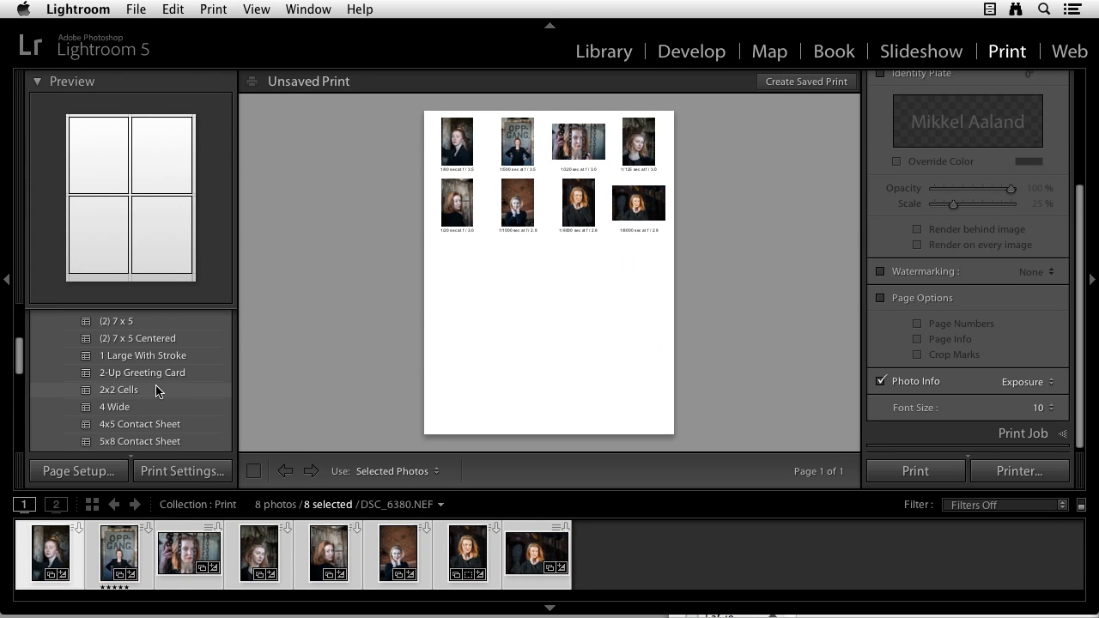
pyautogui.scroll(5, 164, 396)
pyautogui.scroll(-5, 166, 396)
pyautogui.scroll(5, 172, 404)
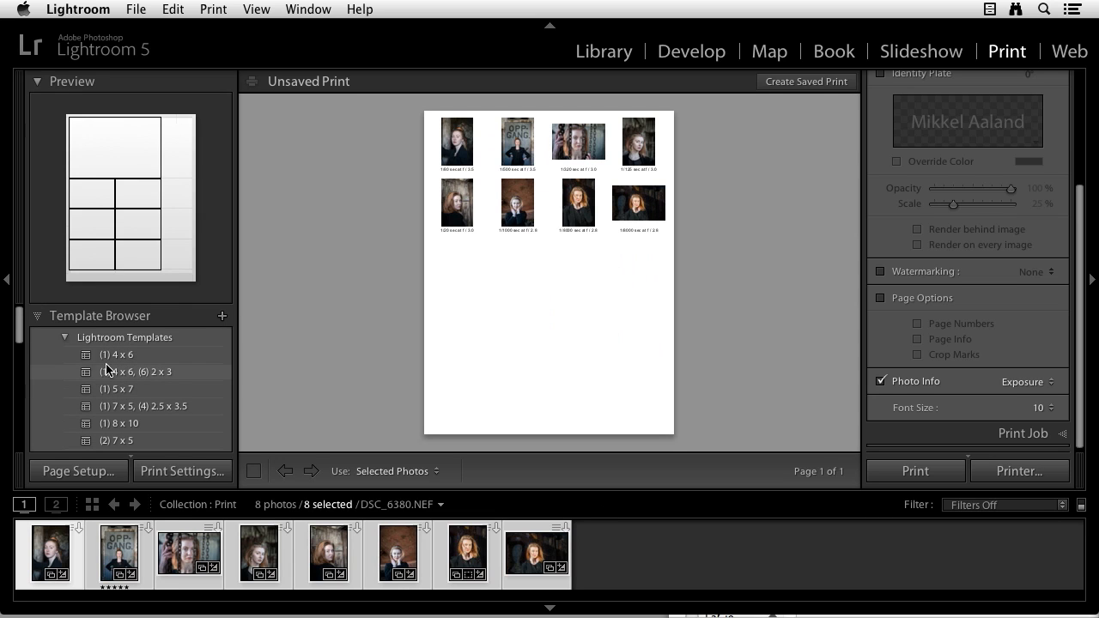
pyautogui.click(161, 375)
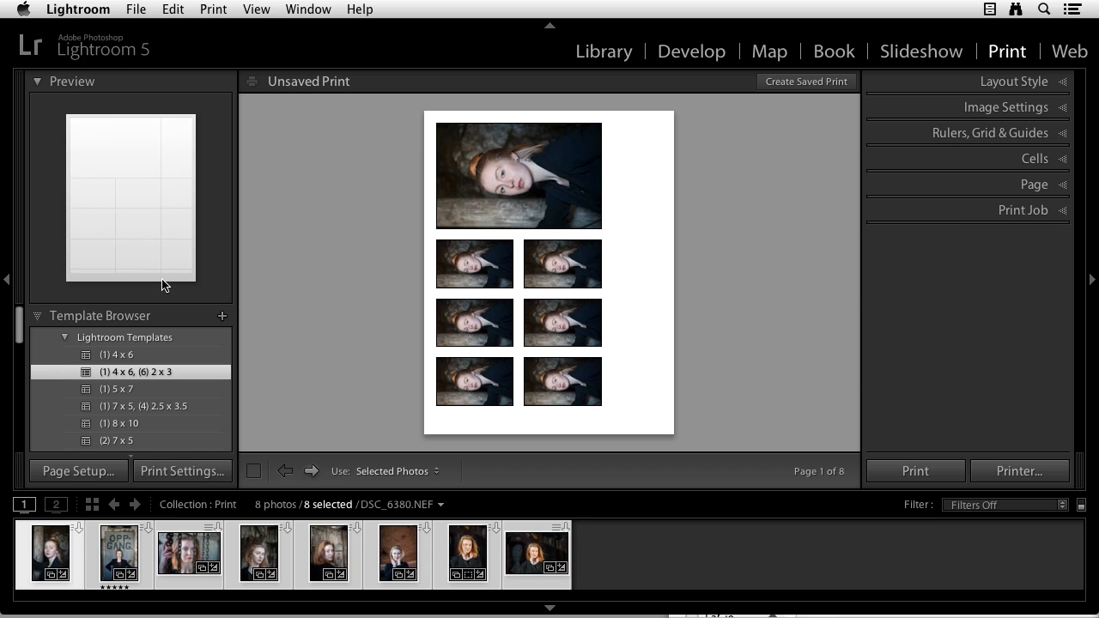
# Step: Page forward through the picture package layouts to the last page
pyautogui.click(311, 471)
pyautogui.click(311, 471)
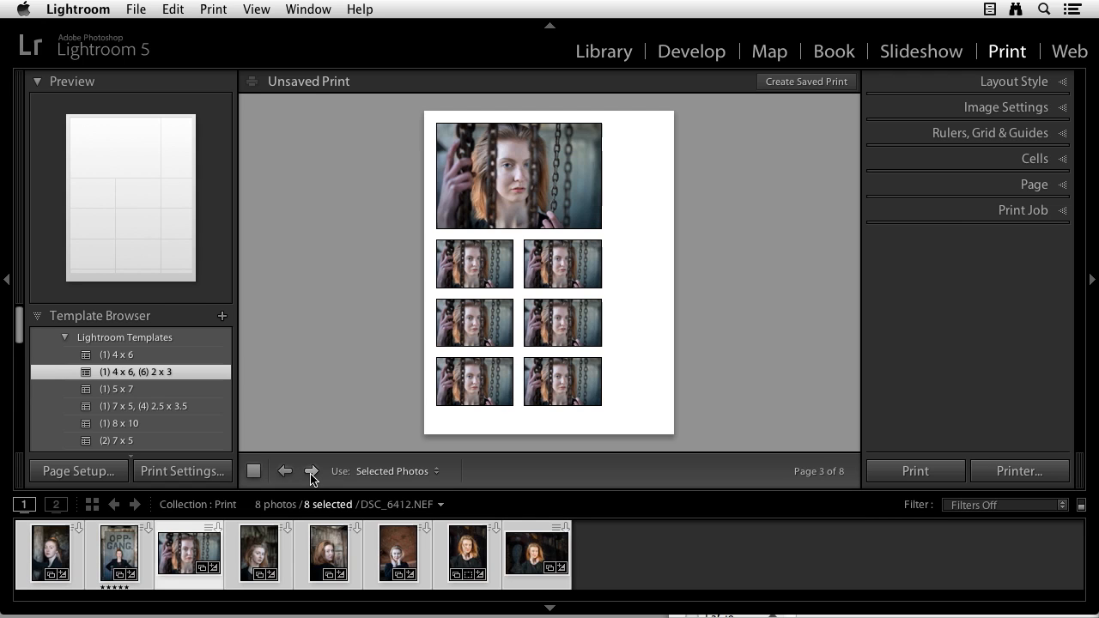
pyautogui.click(311, 472)
pyautogui.click(311, 472)
pyautogui.click(311, 472)
pyautogui.click(311, 472)
pyautogui.click(310, 472)
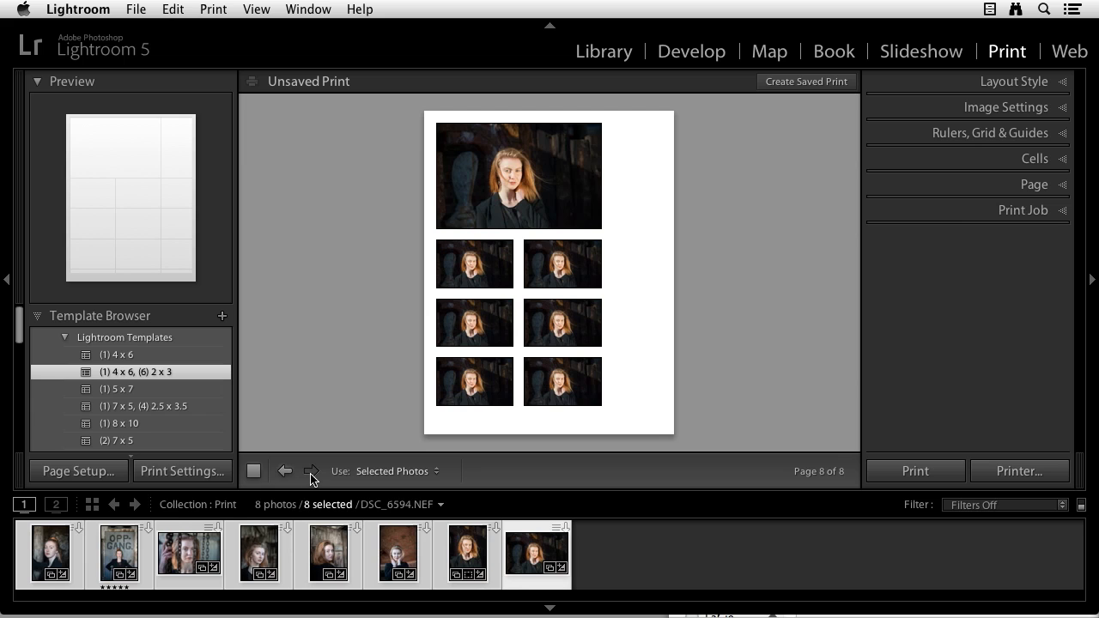
# Step: Select only DSC_6582.NEF for printing, and briefly show the page, paper and printer info overlay
pyautogui.press('super+d')
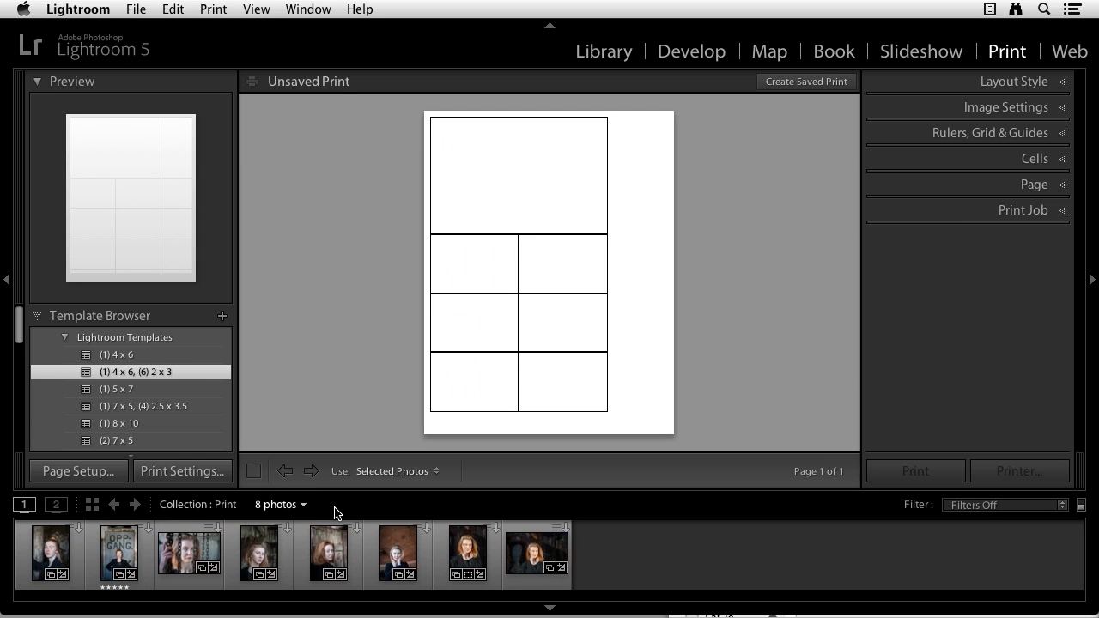
pyautogui.click(477, 556)
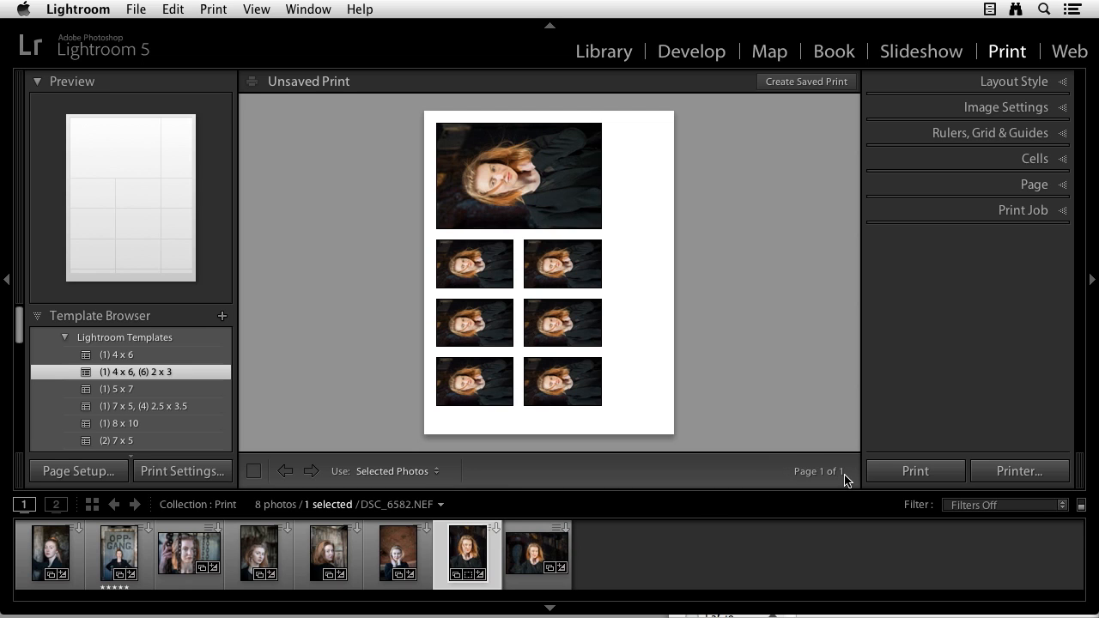
pyautogui.press('i')
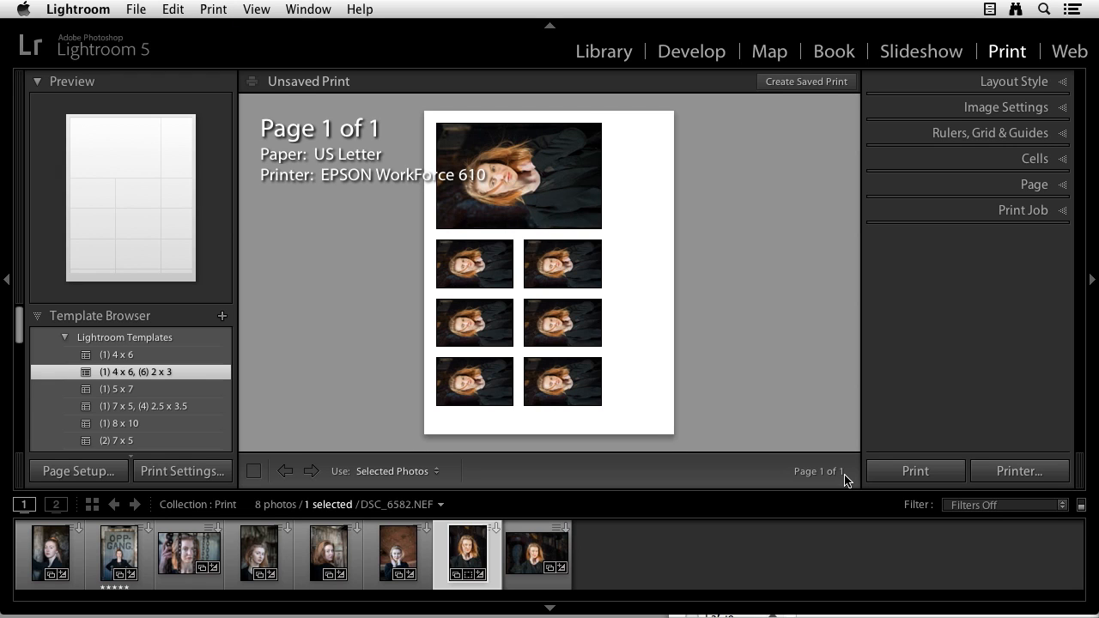
pyautogui.press('i')
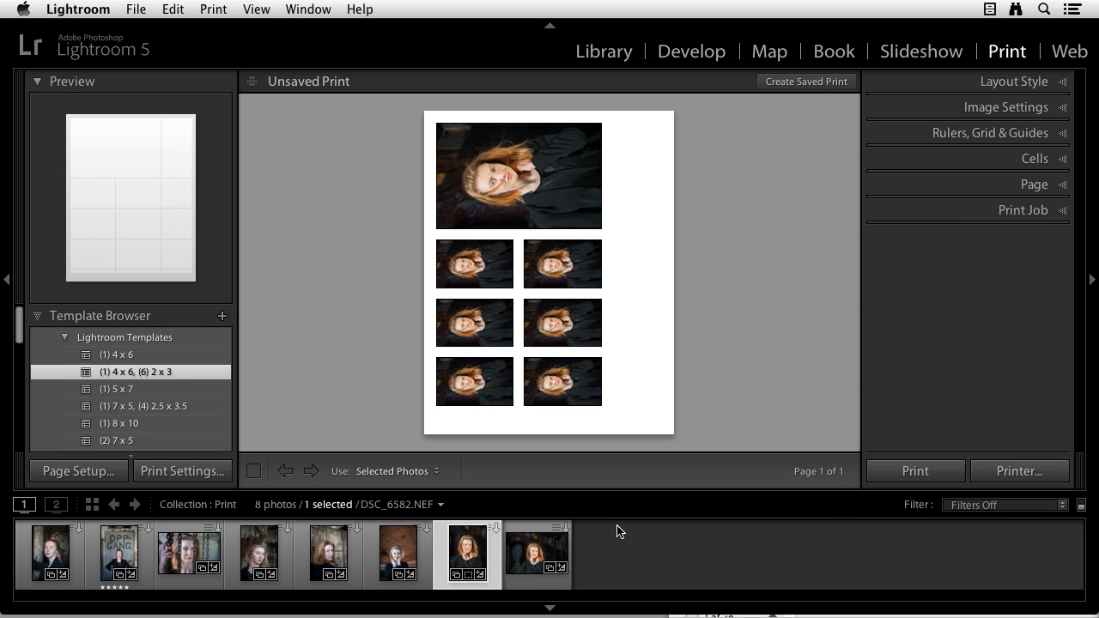
# Step: Select all the photos to check the page info overlay, and return to only DSC_6582.NEF selected
pyautogui.press('super+a')
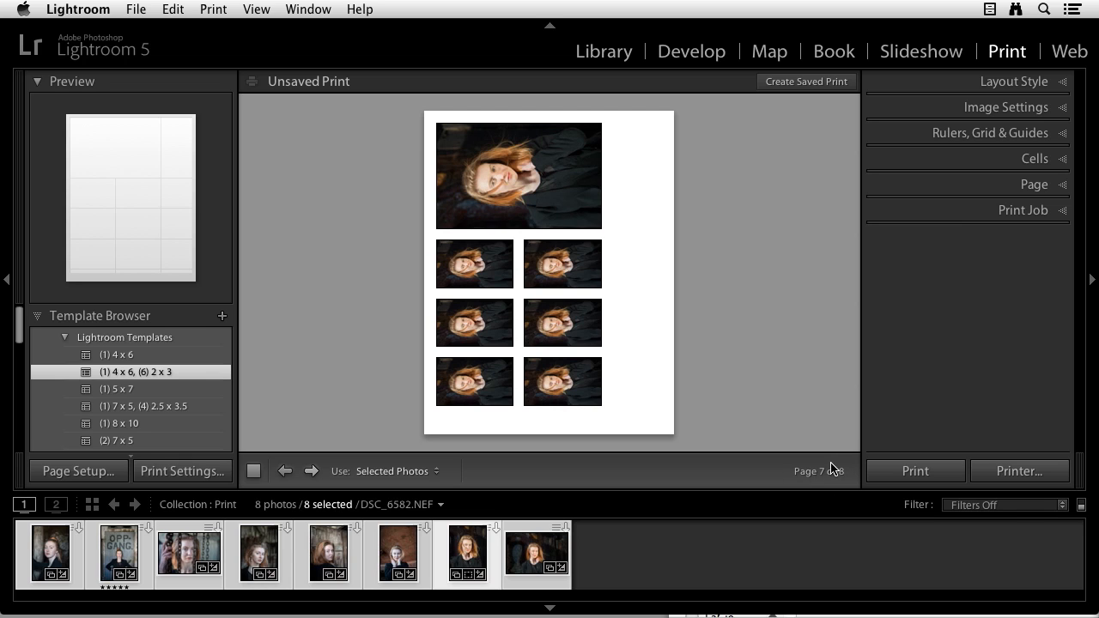
pyautogui.press('i')
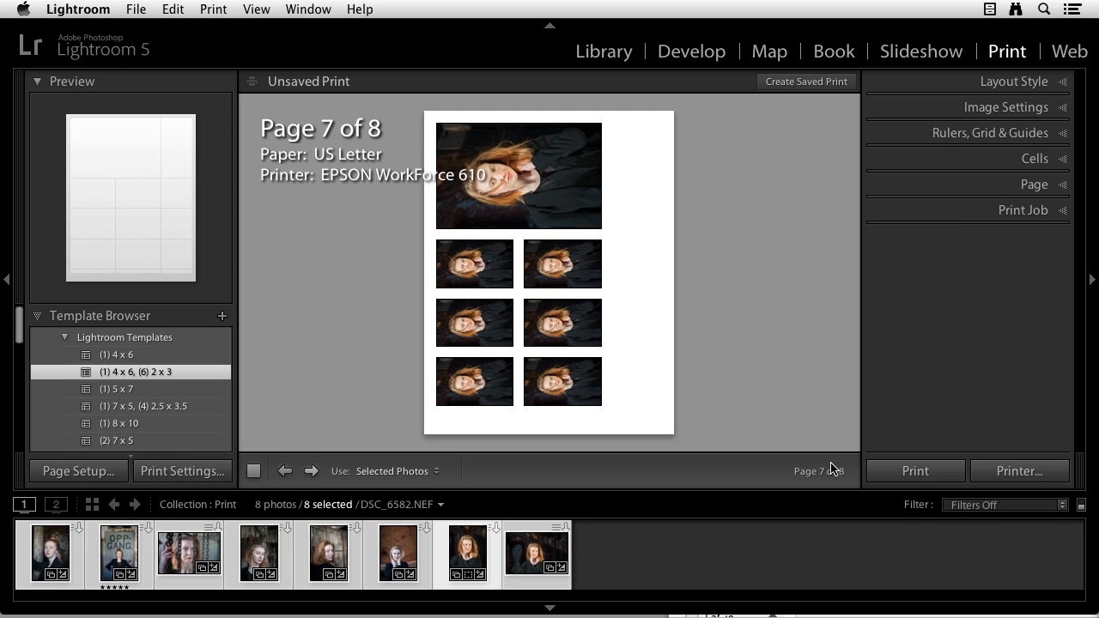
pyautogui.press('i')
pyautogui.press('super+d')
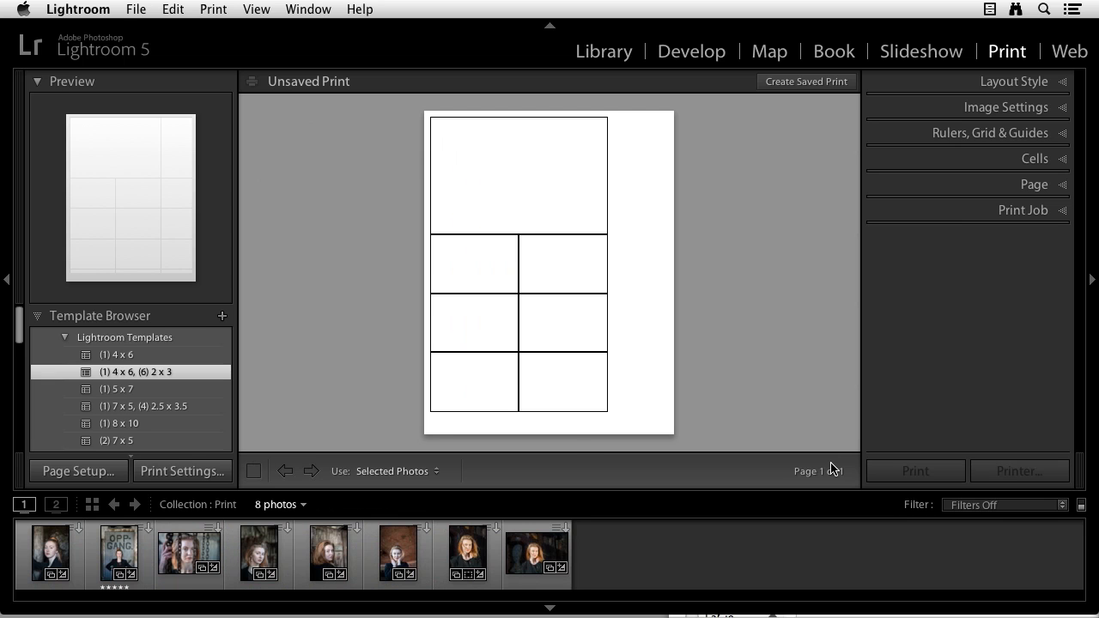
pyautogui.click(474, 553)
# Step: Try the templates "(1) 5 x 7", "(1) 7 x 5, (4) 2.5 x 3.5", "(1) 8 x 10" and "(2) 7 x 5"
pyautogui.scroll(-1, 132, 375)
pyautogui.click(132, 374)
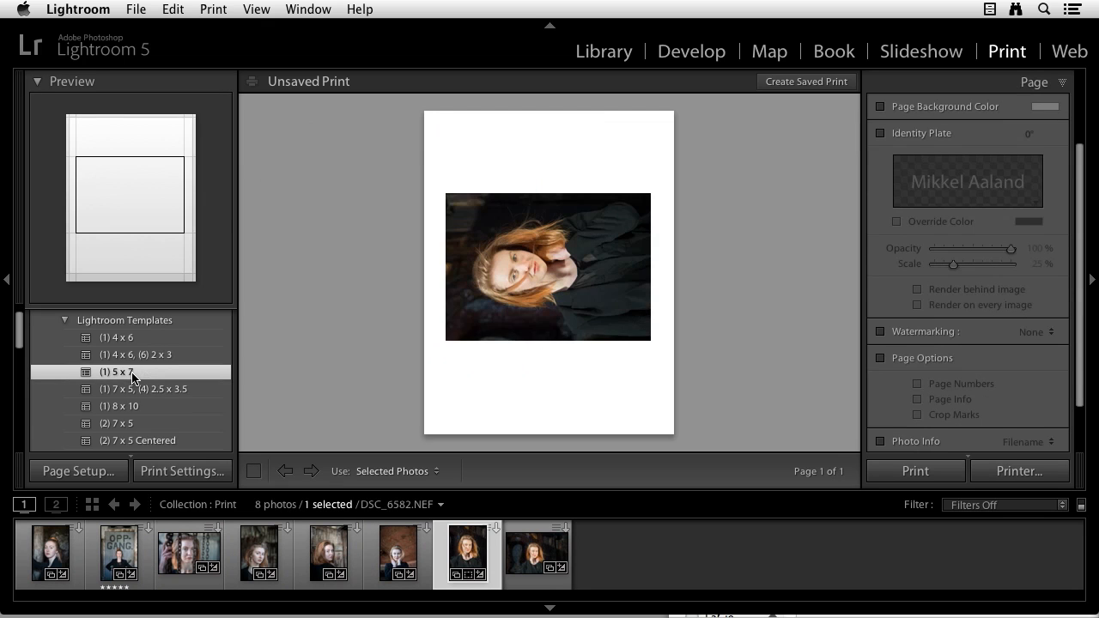
pyautogui.click(135, 391)
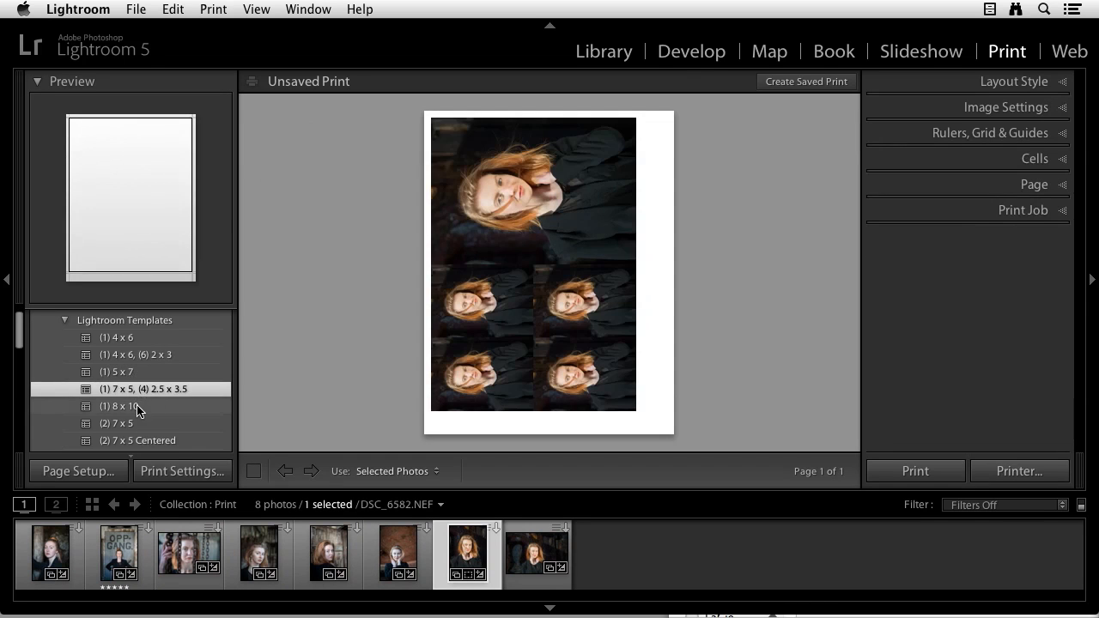
pyautogui.click(135, 409)
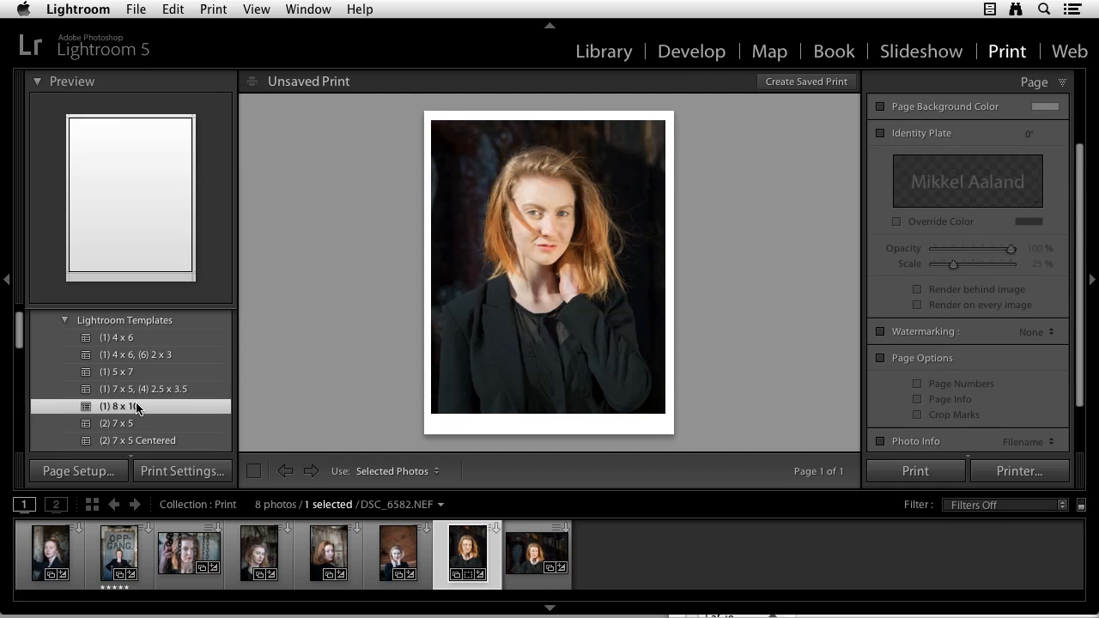
pyautogui.click(123, 425)
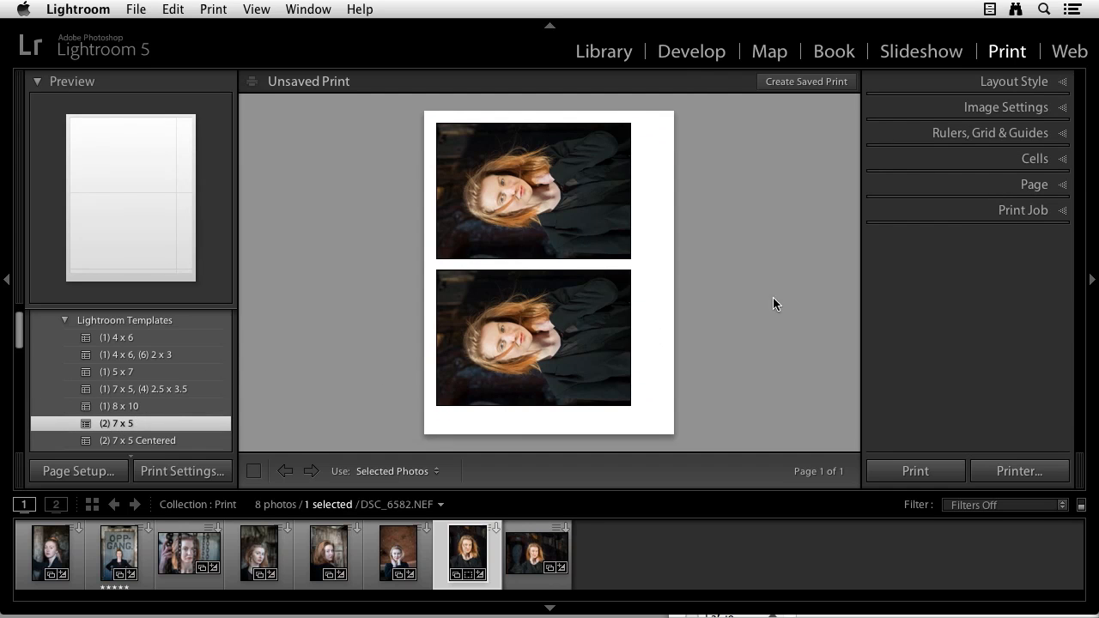
# Step: Reapply the "(1) 4 x 6, (6) 2 x 3" template and open its Cells settings
pyautogui.click(152, 358)
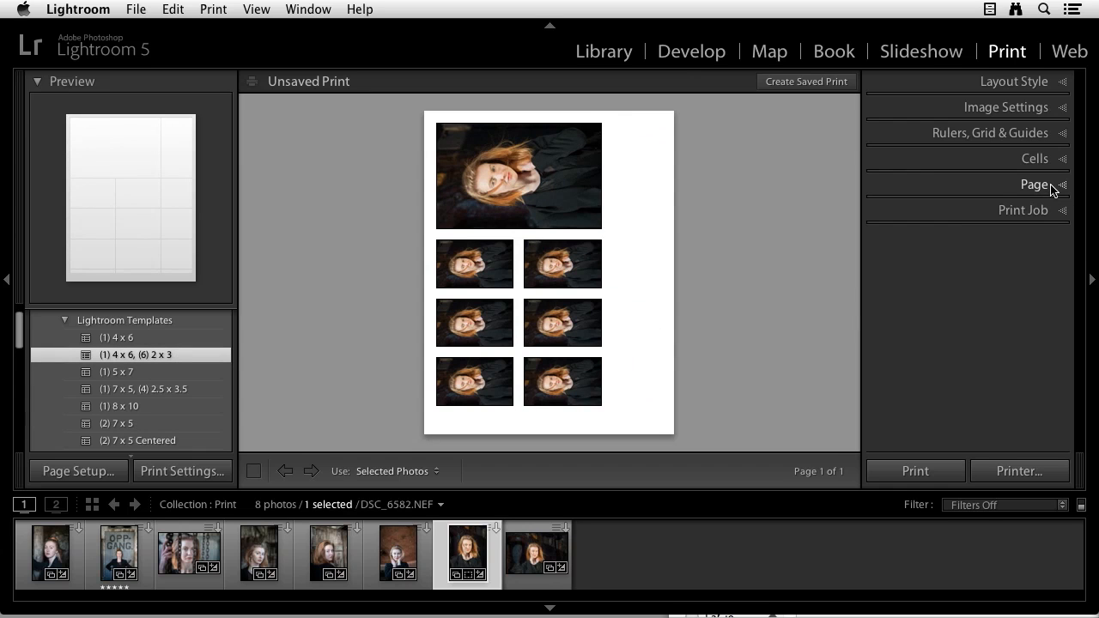
pyautogui.click(1062, 160)
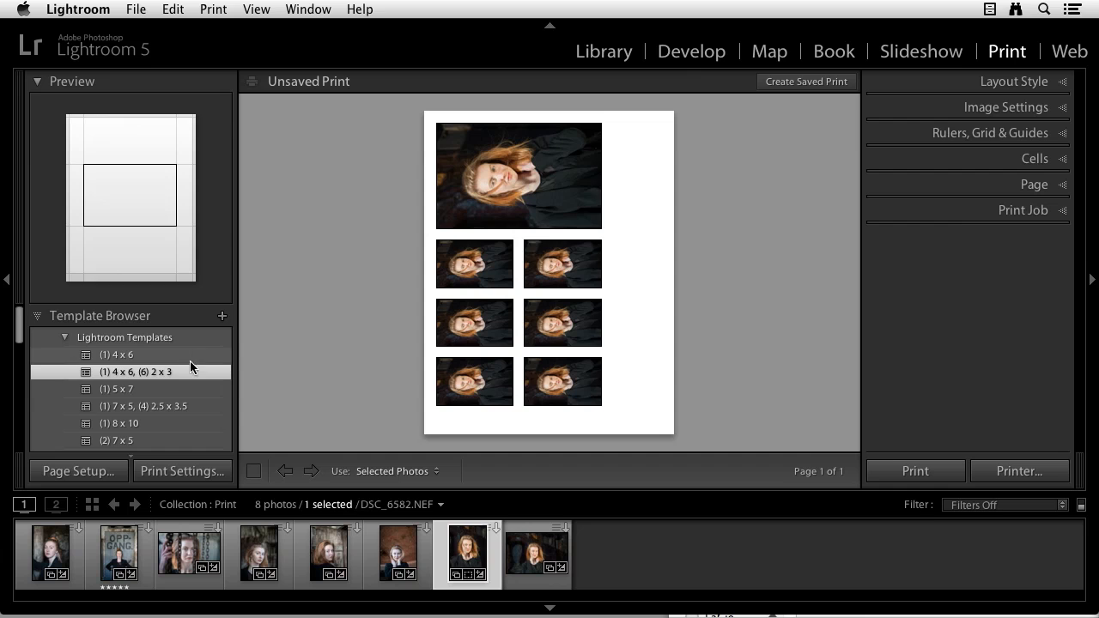
# Step: Apply the "Custom 4 square" print template
pyautogui.scroll(-15, 190, 367)
pyautogui.scroll(-4, 178, 393)
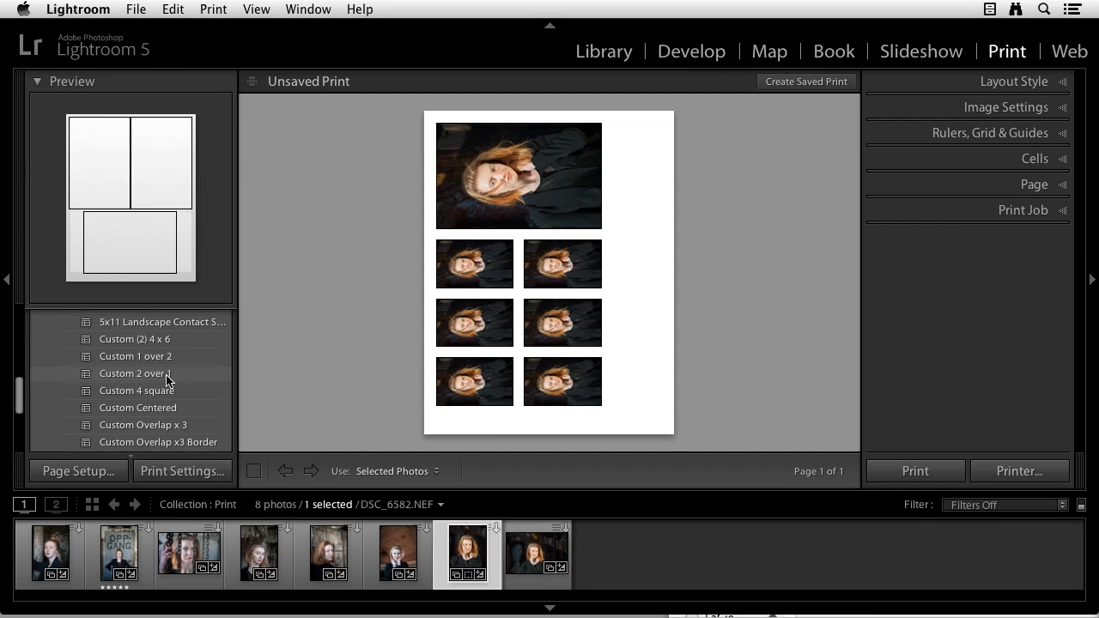
pyautogui.click(163, 397)
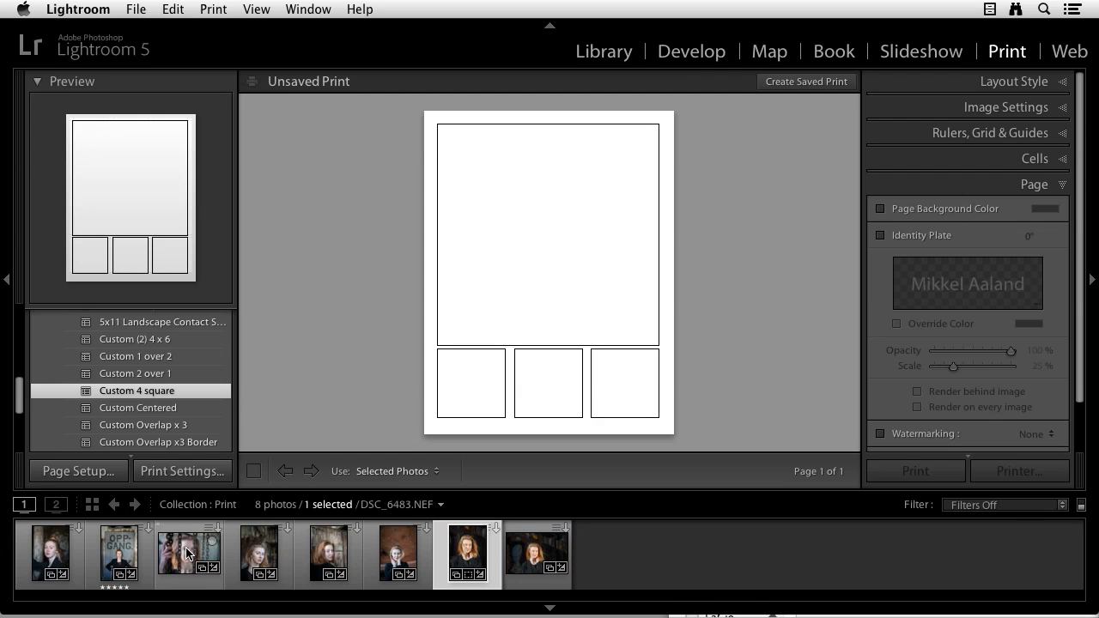
# Step: Place DSC_6483.NEF in the large cell, and DSC_6496.NEF, the fifth filmstrip photo and DSC_6582.NEF in the small cells from left to right
pyautogui.moveTo(187, 553); pyautogui.dragTo(549, 264)
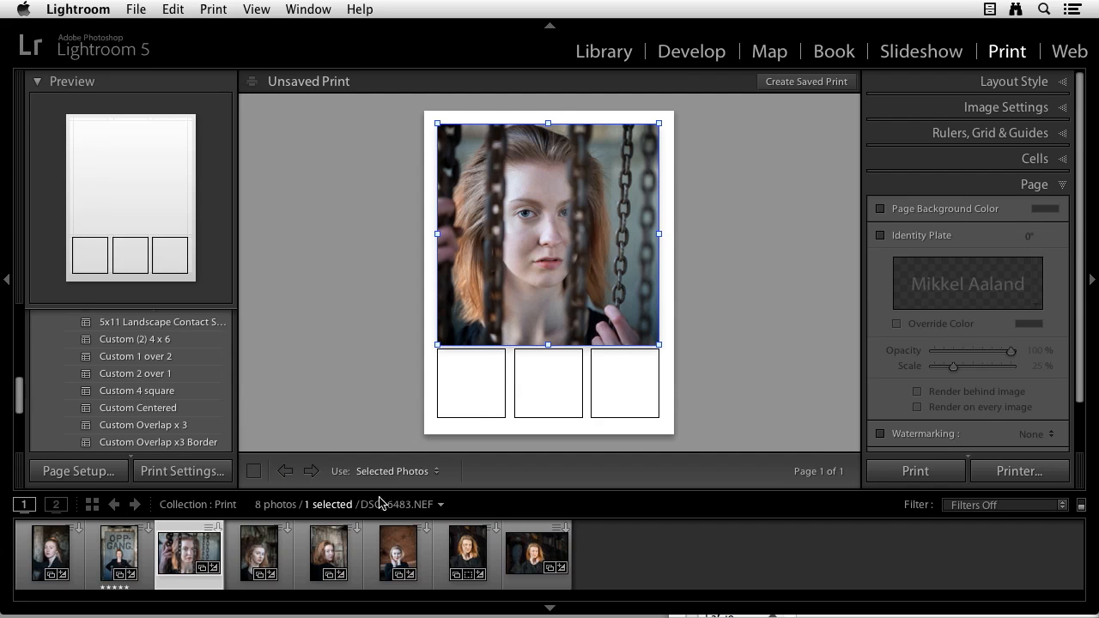
pyautogui.moveTo(62, 554); pyautogui.dragTo(478, 409)
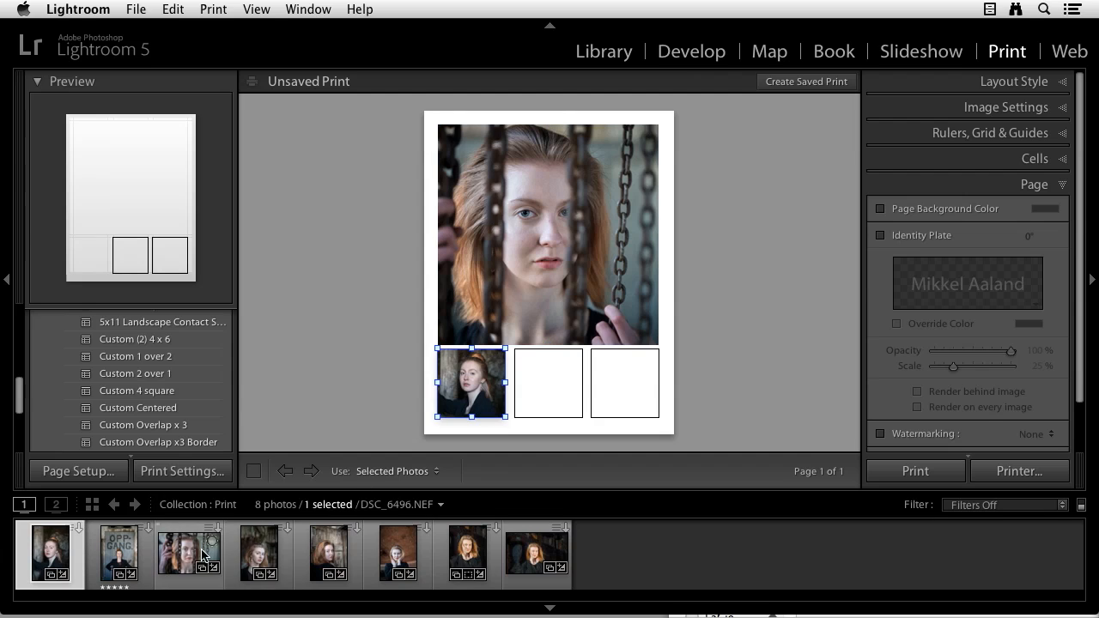
pyautogui.moveTo(331, 557); pyautogui.dragTo(563, 395)
pyautogui.moveTo(455, 559); pyautogui.dragTo(631, 387)
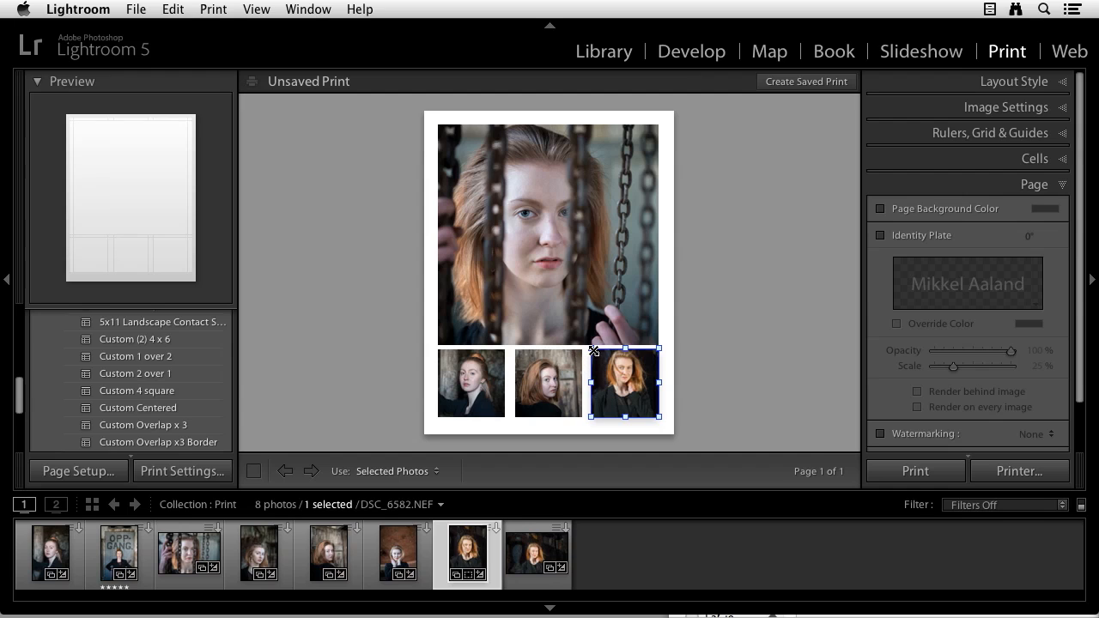
# Step: Shrink the third small photo cell from its upper-left corner, and make the large photo cell slightly wider and shorter
pyautogui.moveTo(593, 349); pyautogui.dragTo(671, 341)
pyautogui.click(645, 339)
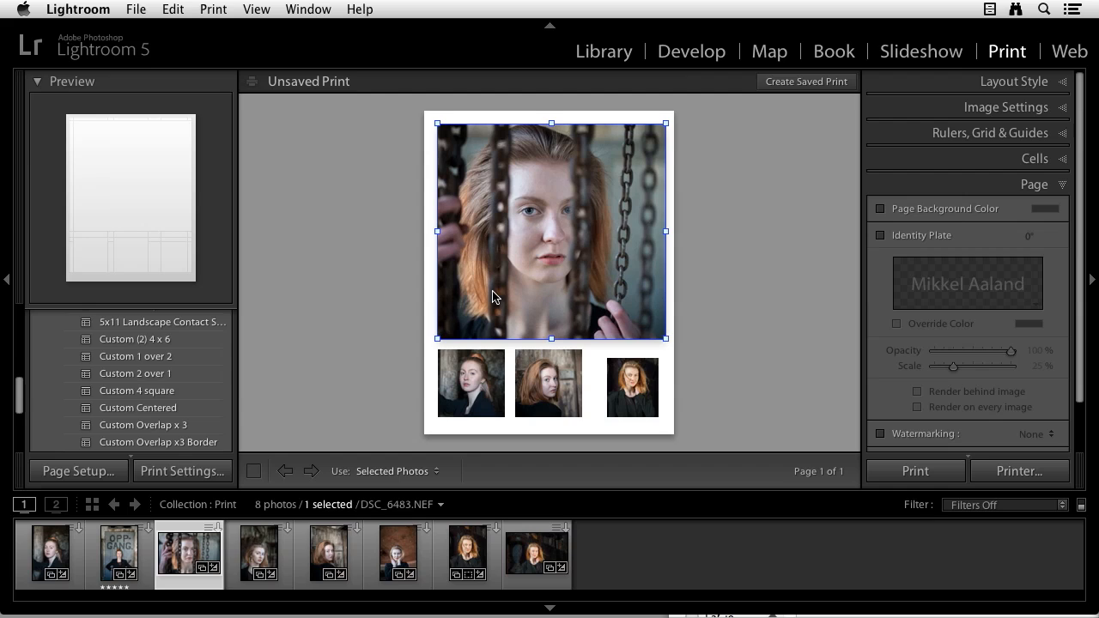